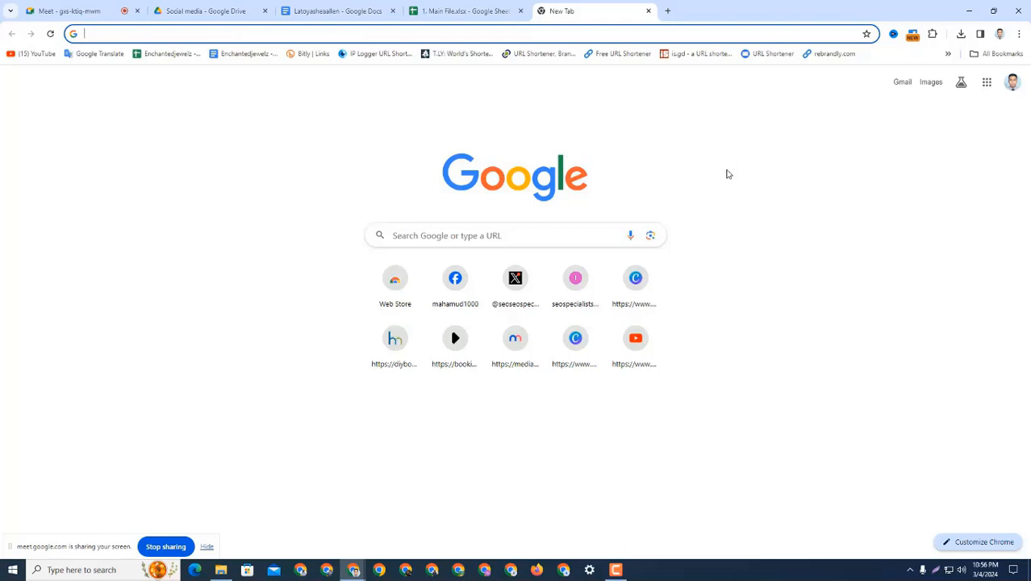
Open the Facebook profile and go to its account settings page
click(456, 279)
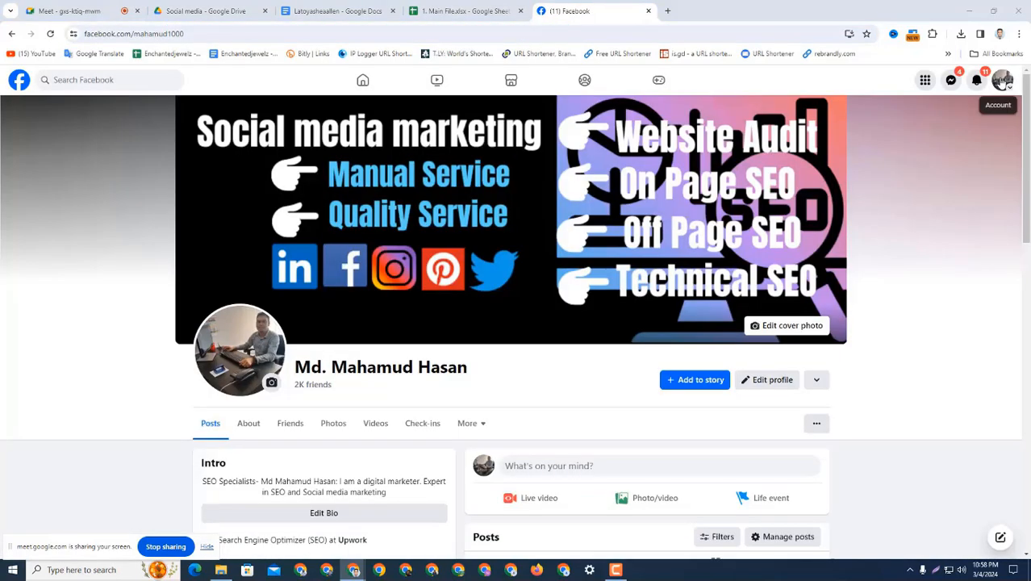
click(1002, 80)
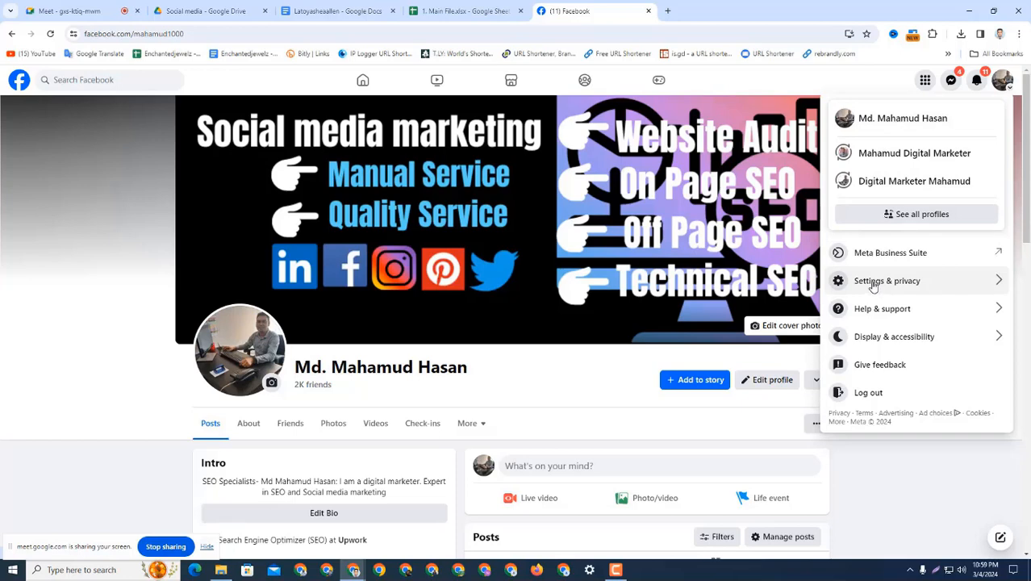
click(129, 181)
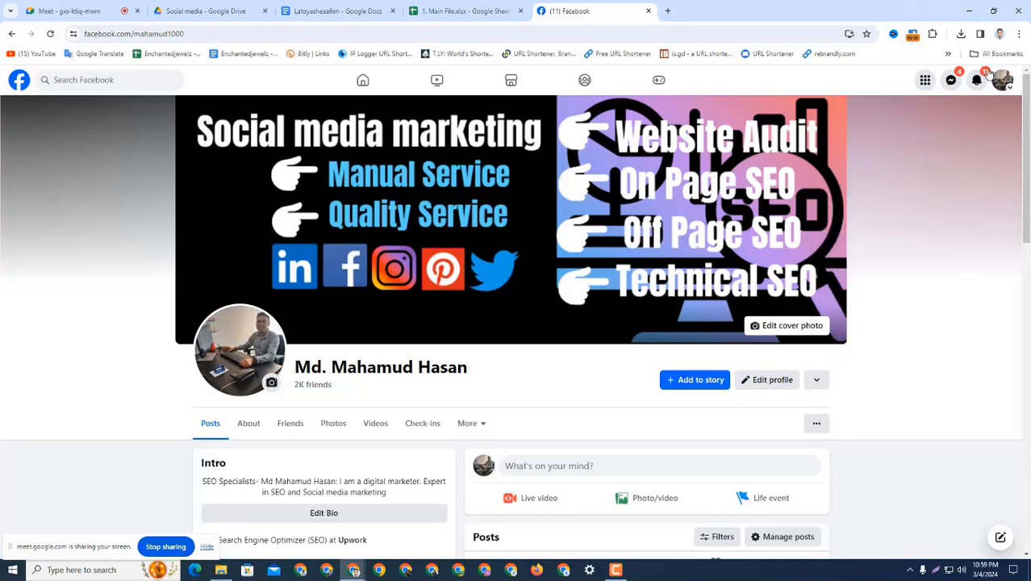
click(1003, 80)
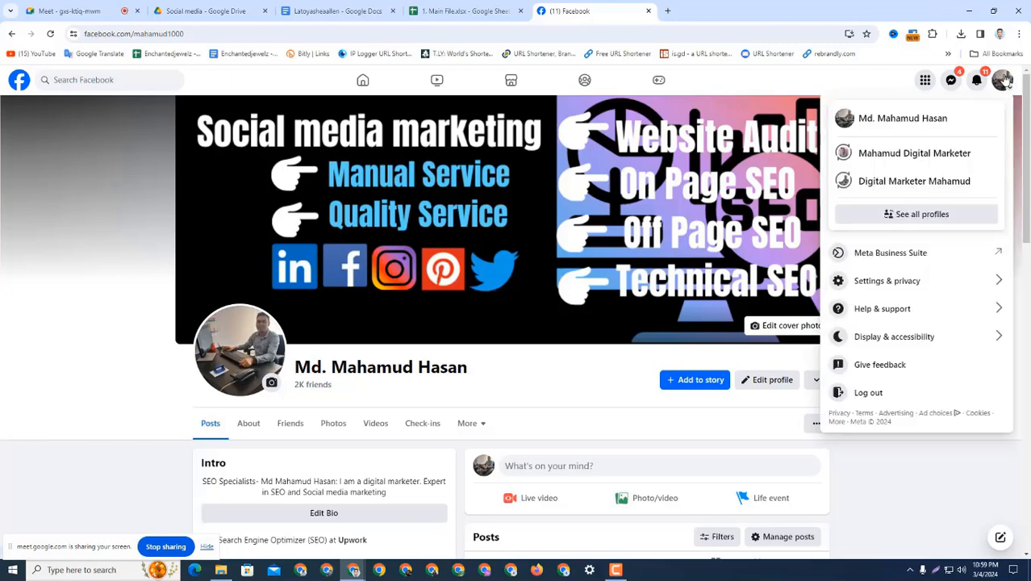
click(874, 282)
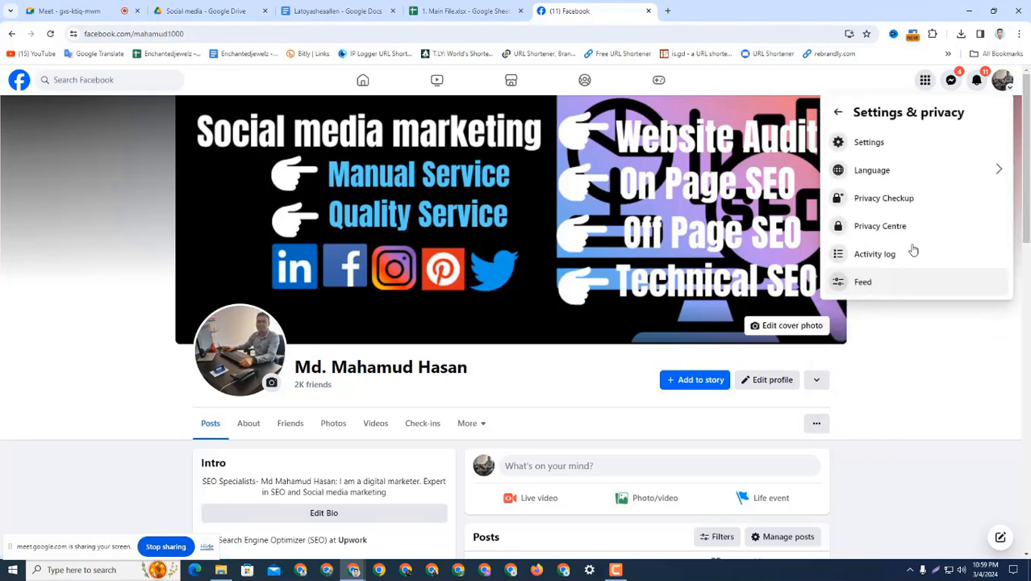
click(862, 143)
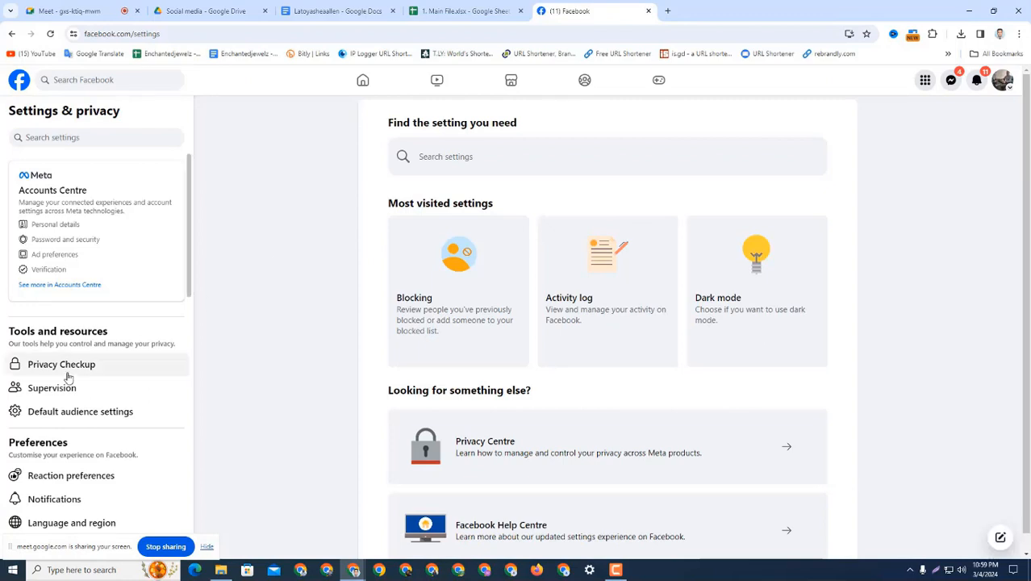
Open the Profile and tagging settings under Audience and visibility
scroll(69, 377, down, 3)
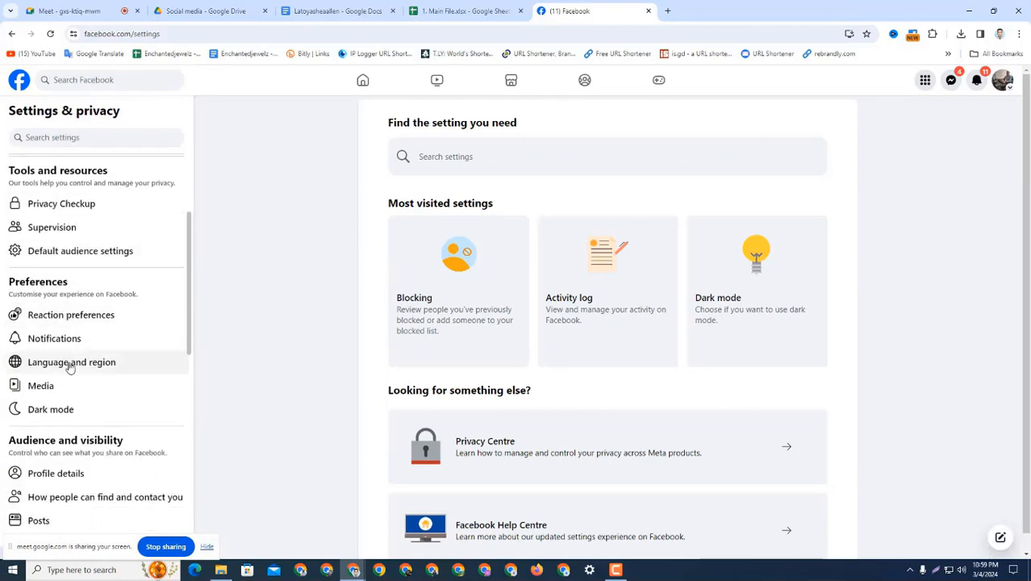
scroll(122, 367, down, 2)
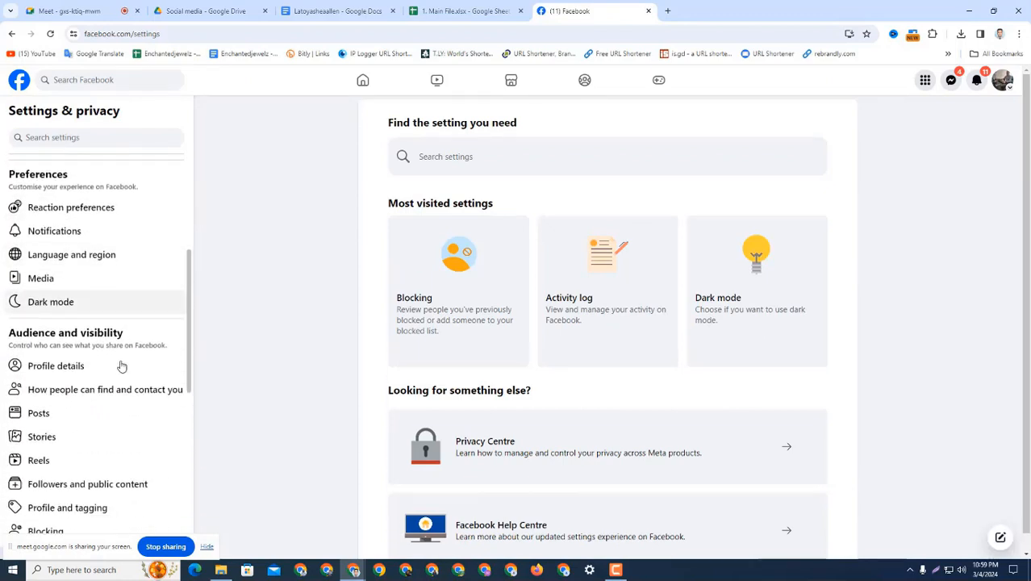
scroll(121, 367, down, 2)
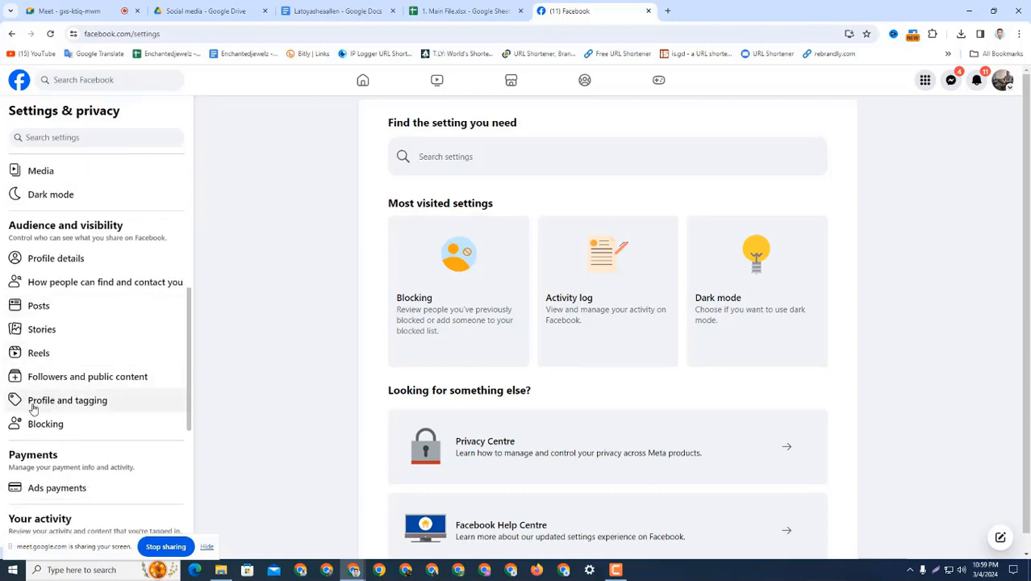
click(74, 403)
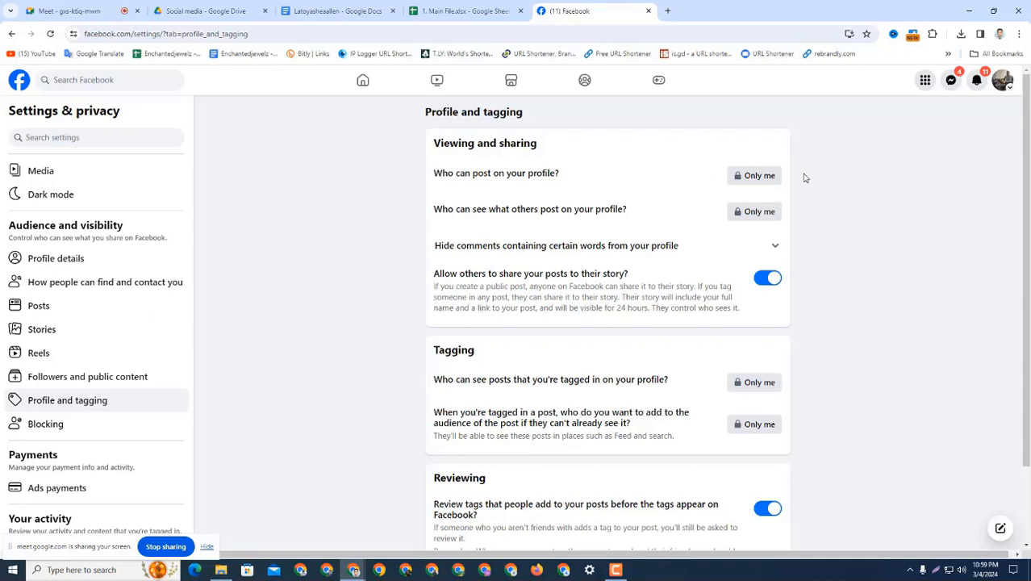
Confirm Only me as the audience for who can post on the profile
click(752, 178)
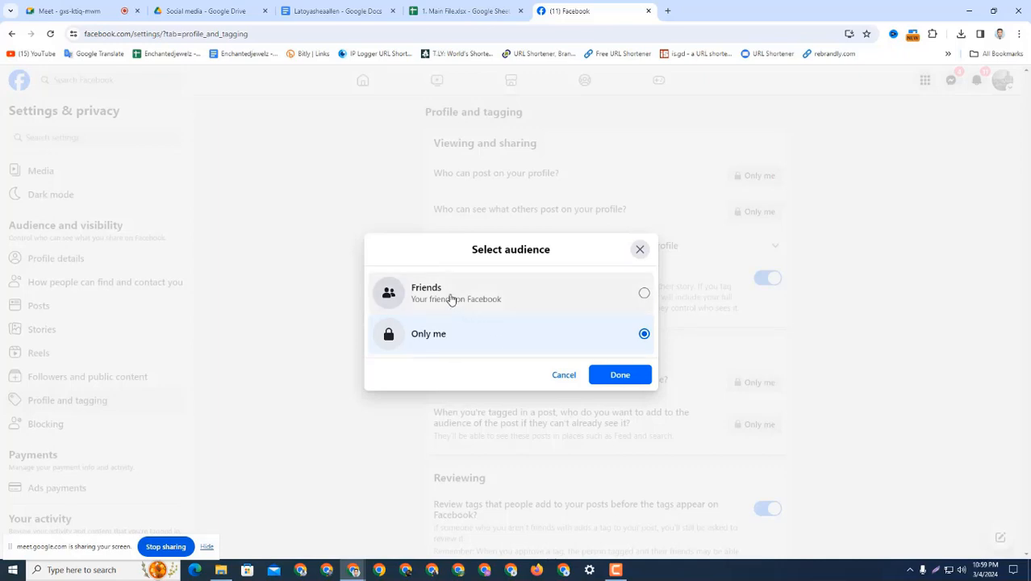
click(620, 375)
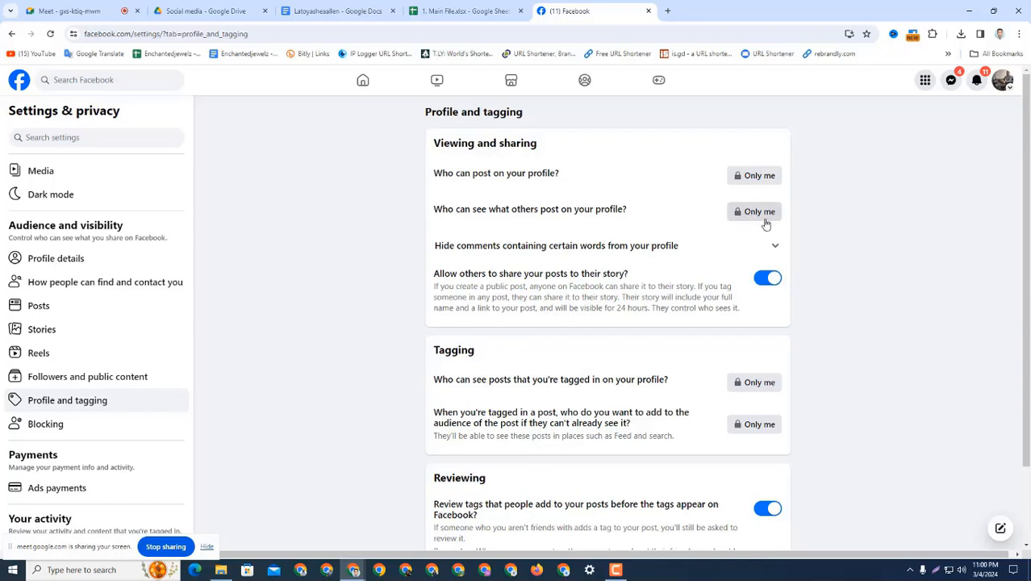
Examine the audience options for who can see tagged posts on the profile, and review the other viewing, tagging and reviewing settings
scroll(758, 228, down, 1)
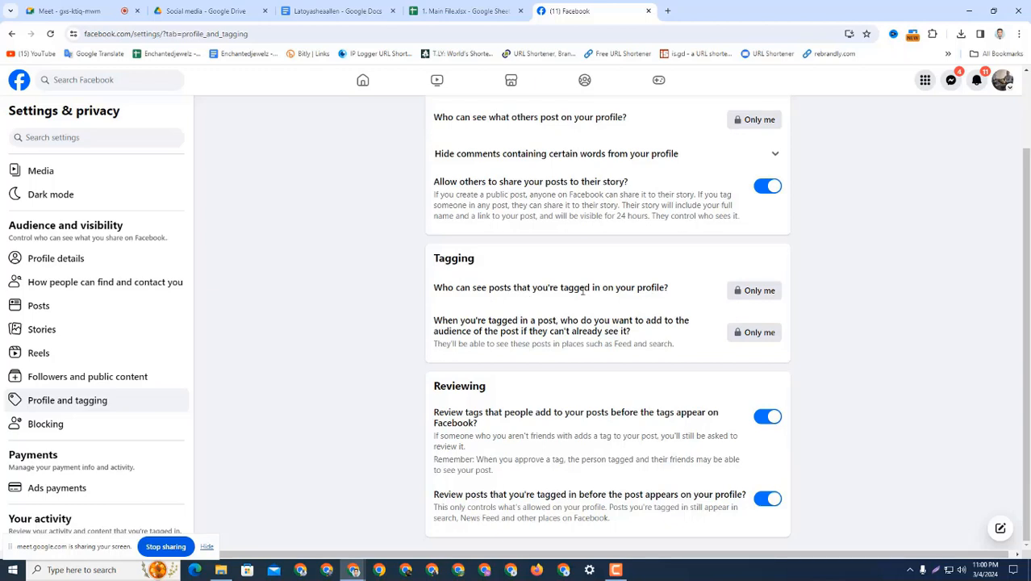
click(762, 295)
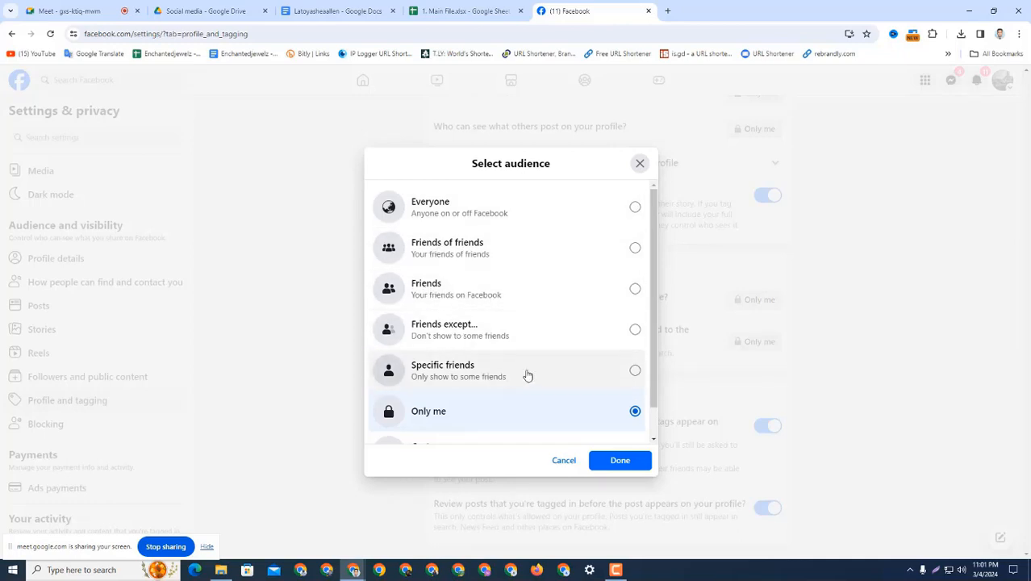
click(638, 163)
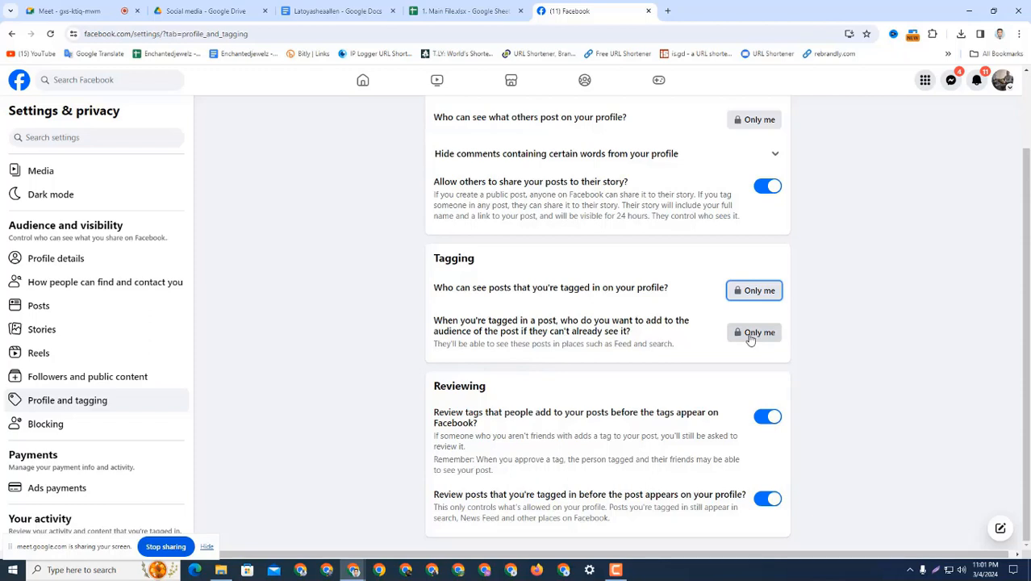
scroll(690, 331, up, 2)
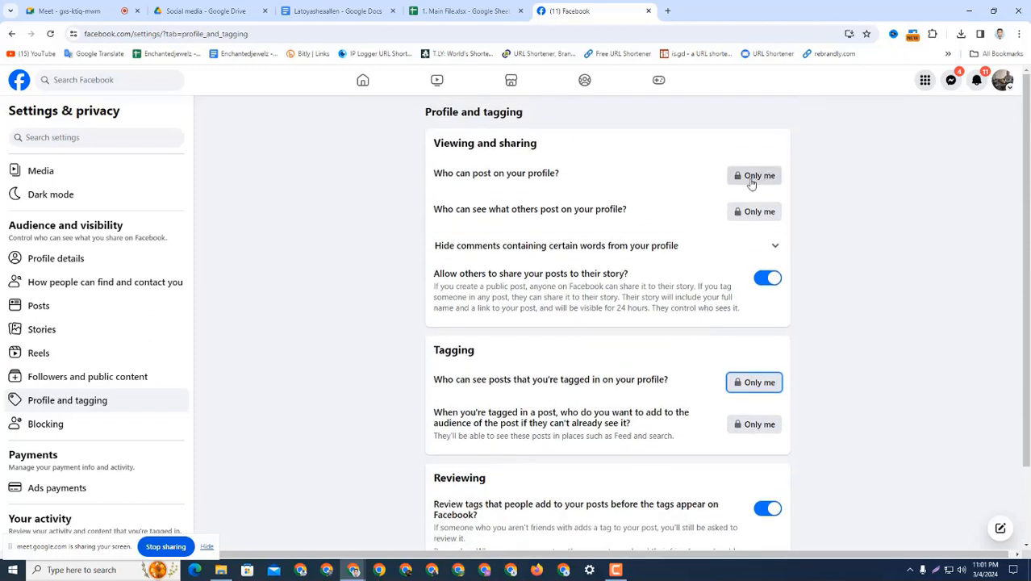
scroll(747, 416, down, 2)
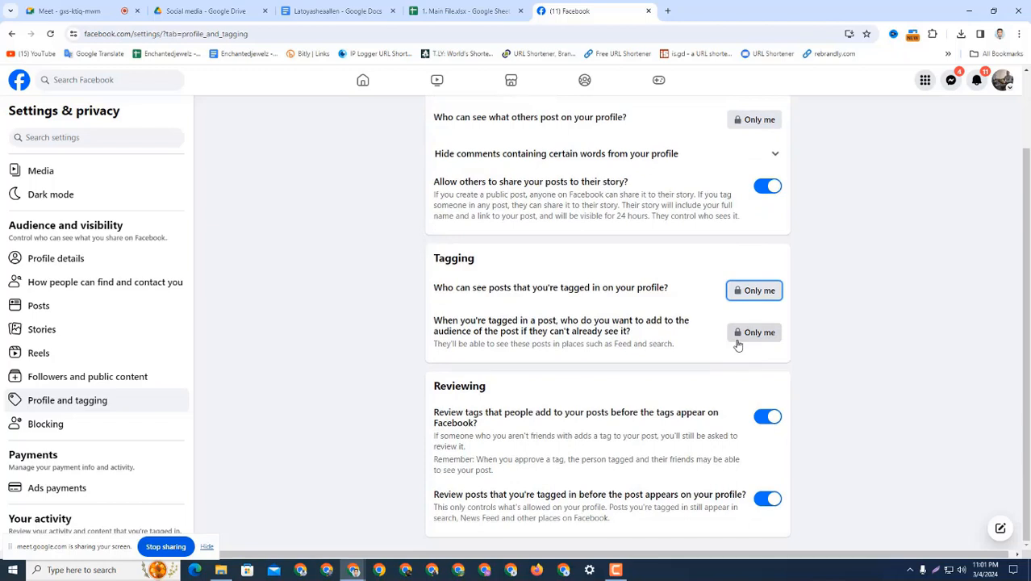
scroll(738, 345, up, 2)
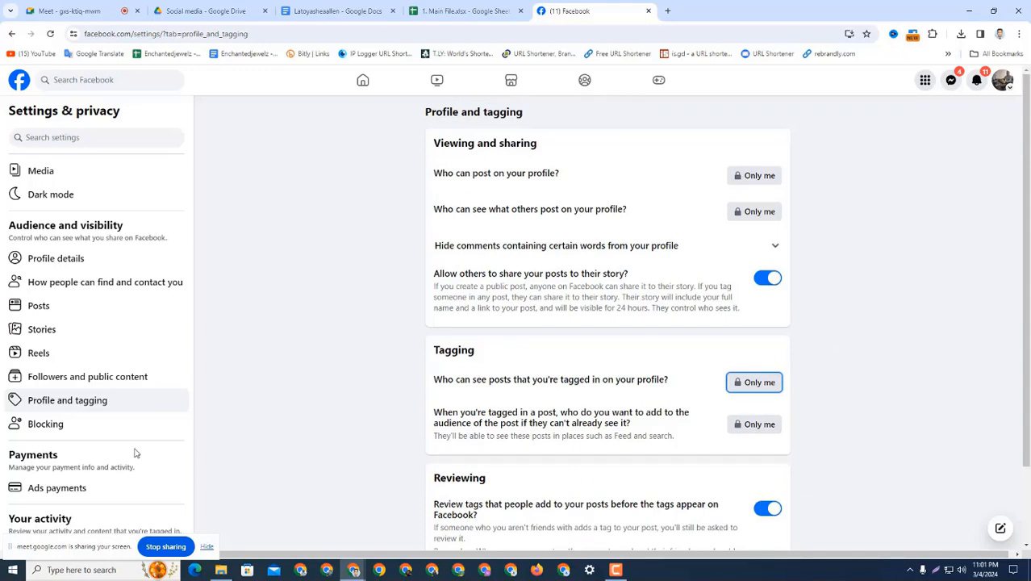
Open the Followers and public content settings under Audience and visibility
scroll(94, 381, up, 2)
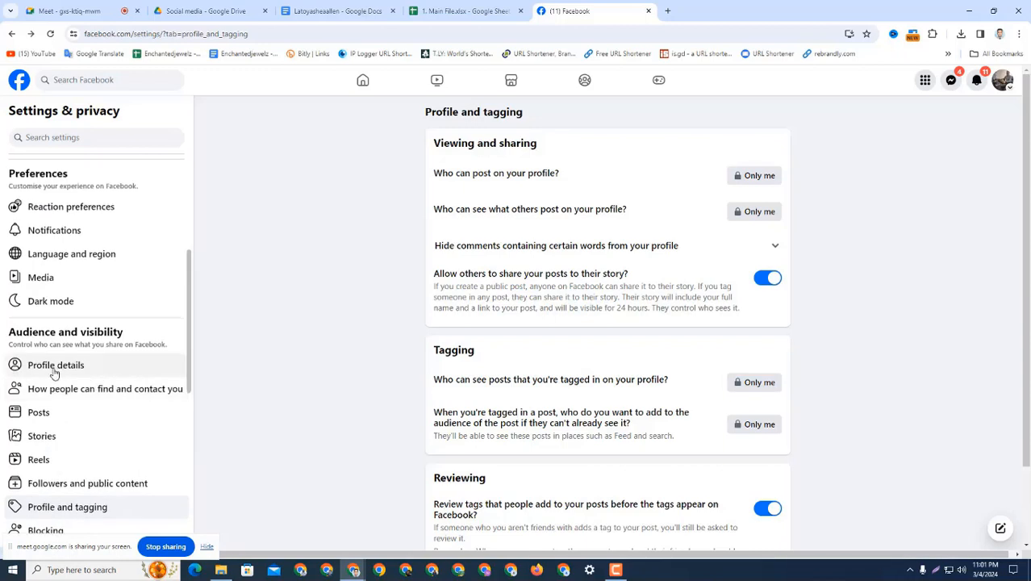
scroll(54, 372, down, 2)
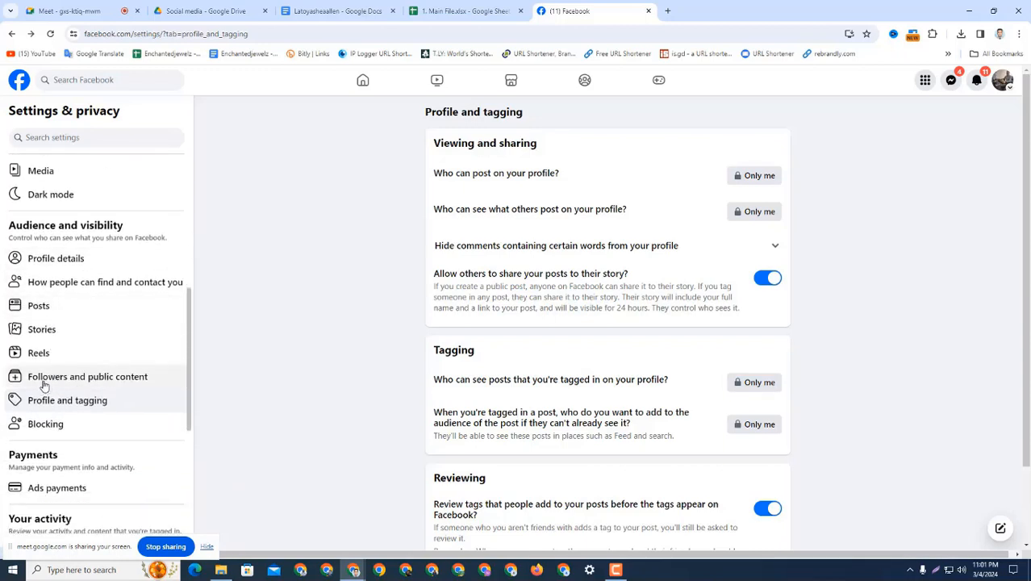
click(51, 383)
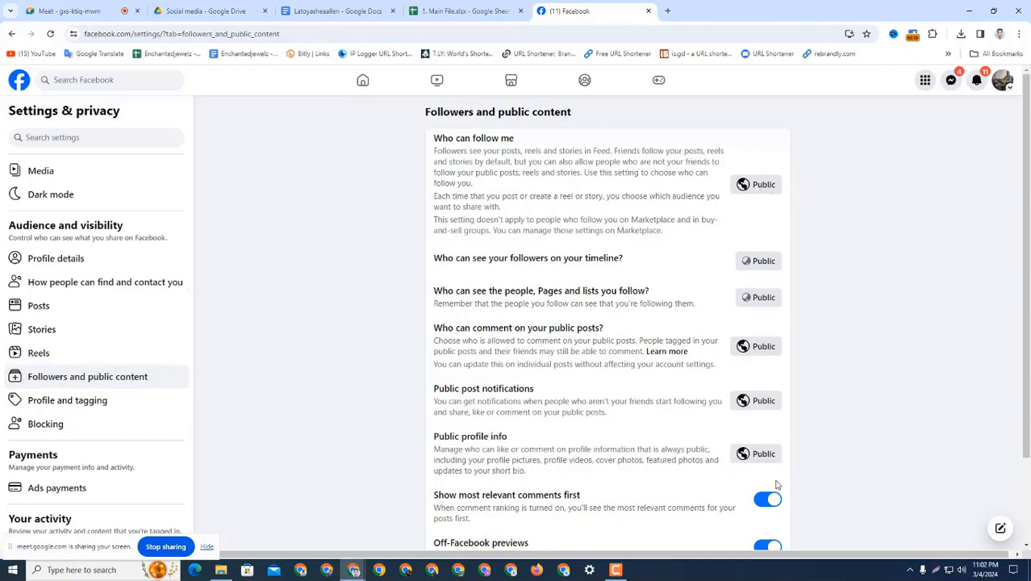
Review the follower and public content settings, including the audience choices for who can follow the profile
scroll(843, 418, down, 1)
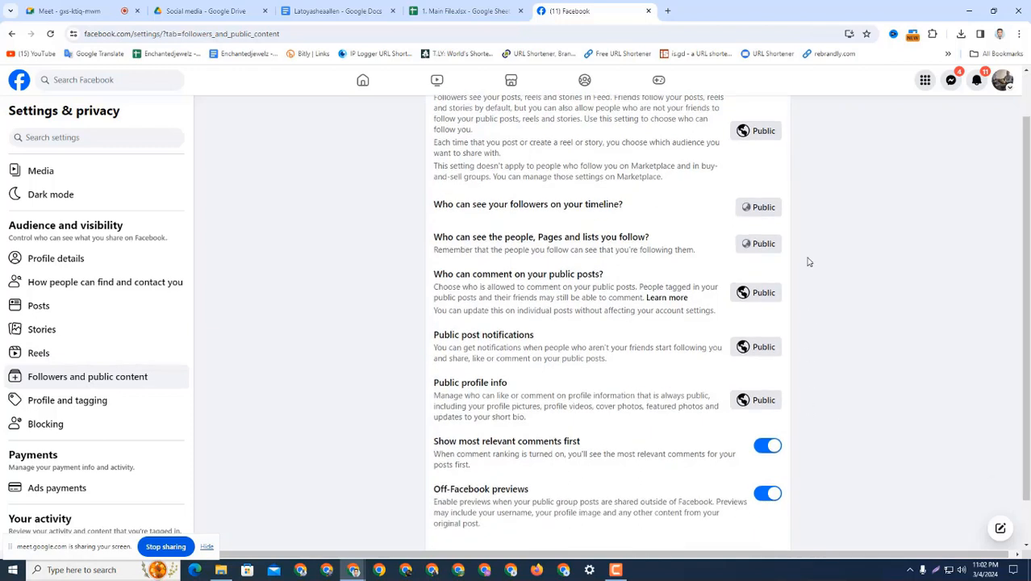
scroll(807, 258, up, 1)
click(761, 185)
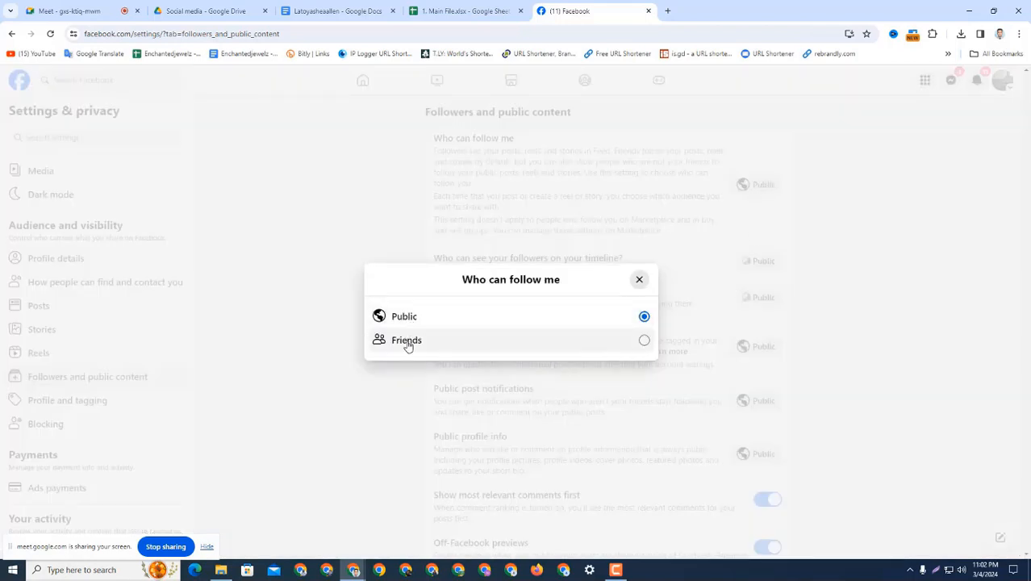
click(639, 279)
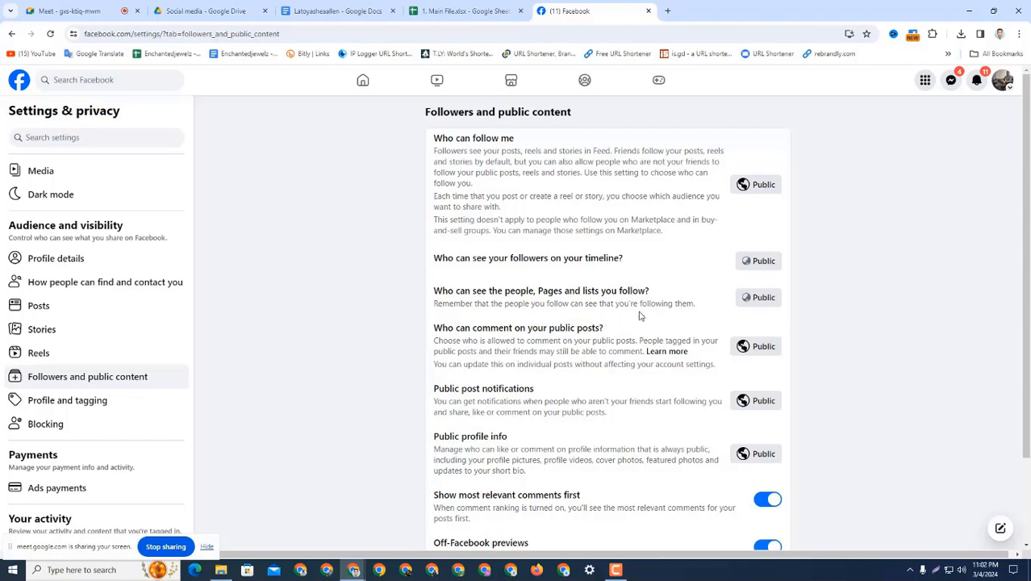
scroll(757, 274, down, 1)
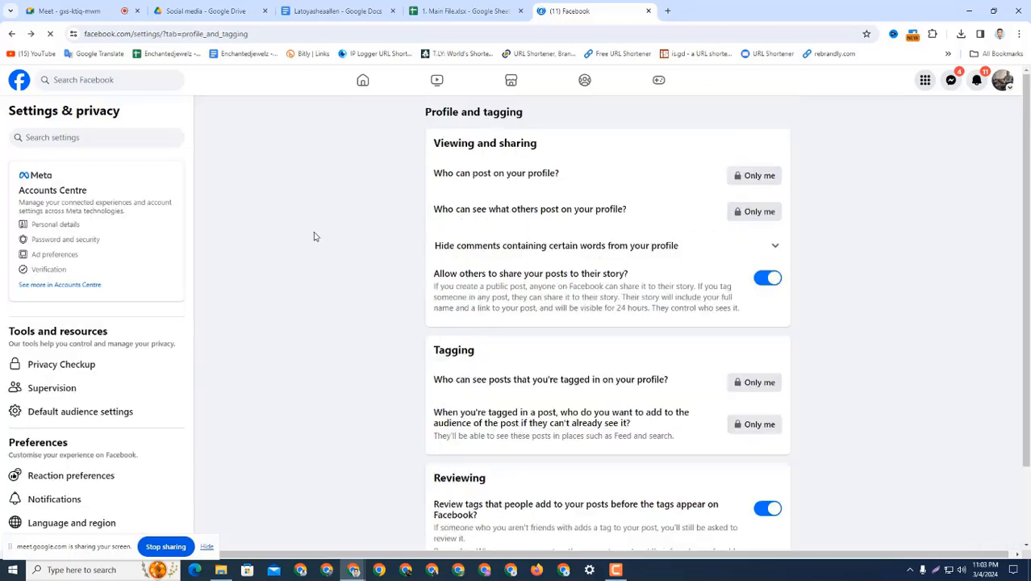
Look through the remaining settings categories and recheck the Profile and tagging options for viewing, sharing and tagging
scroll(98, 323, down, 5)
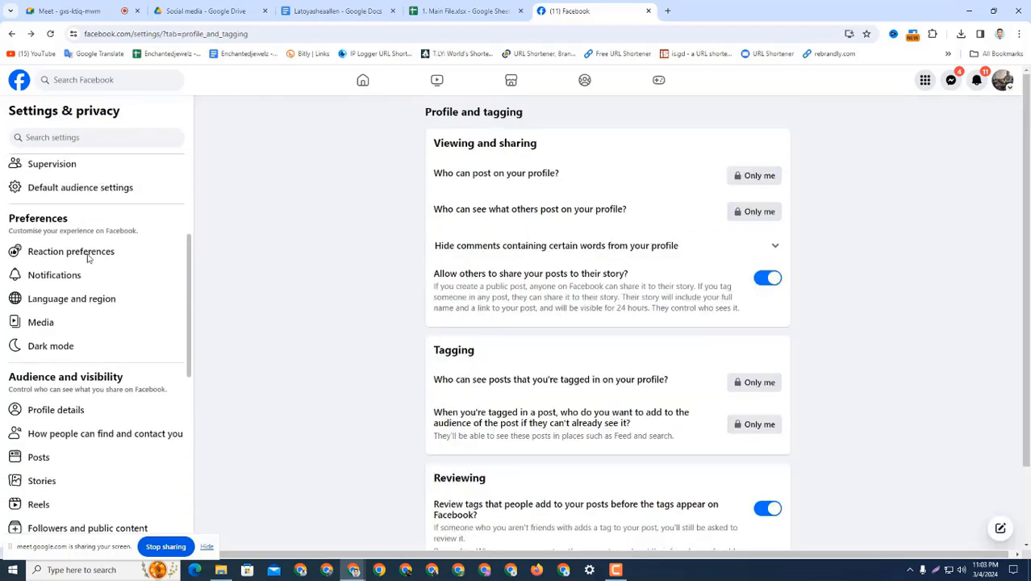
scroll(98, 334, down, 5)
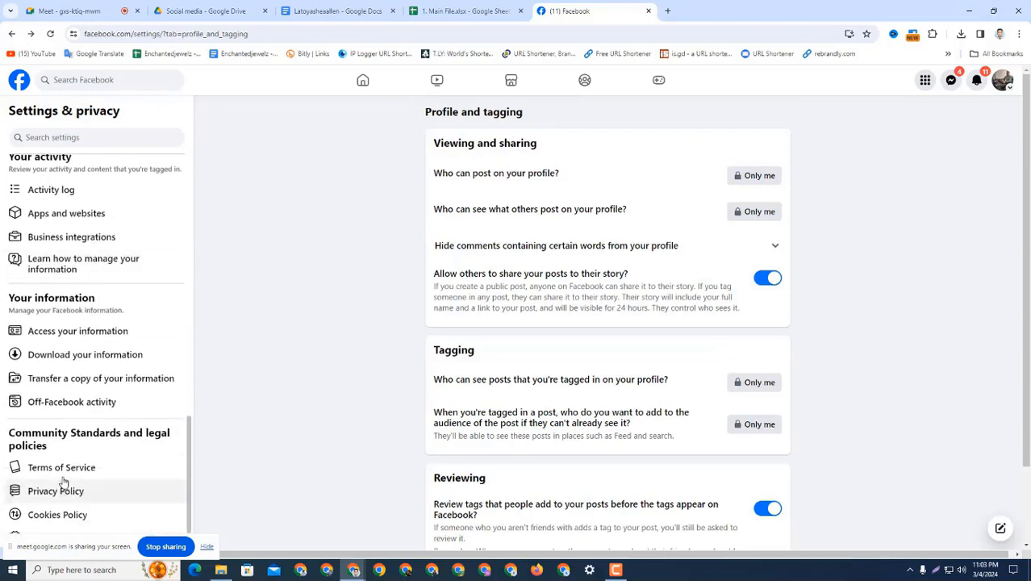
scroll(64, 369, up, 3)
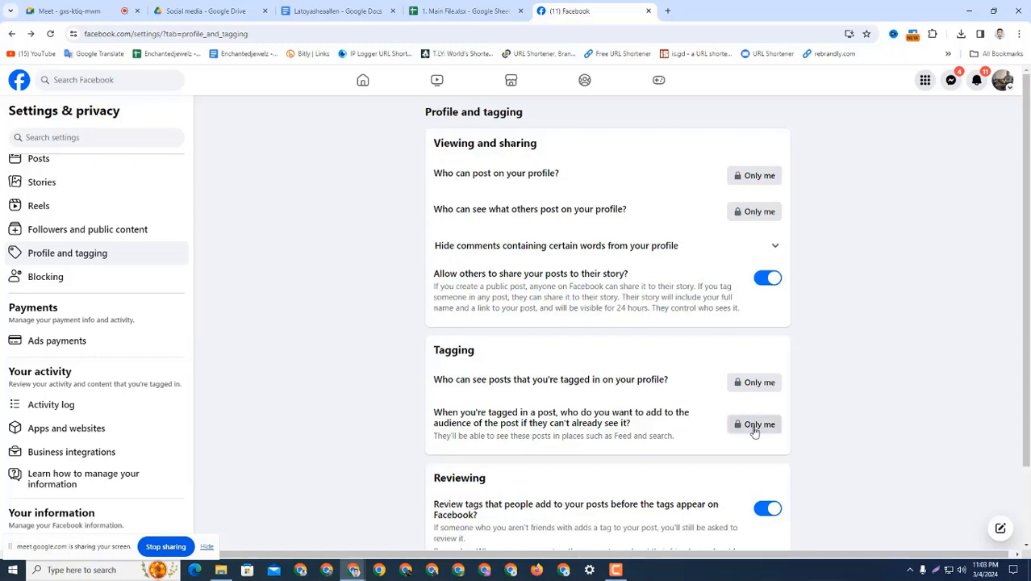
scroll(97, 292, up, 1)
scroll(100, 294, up, 1)
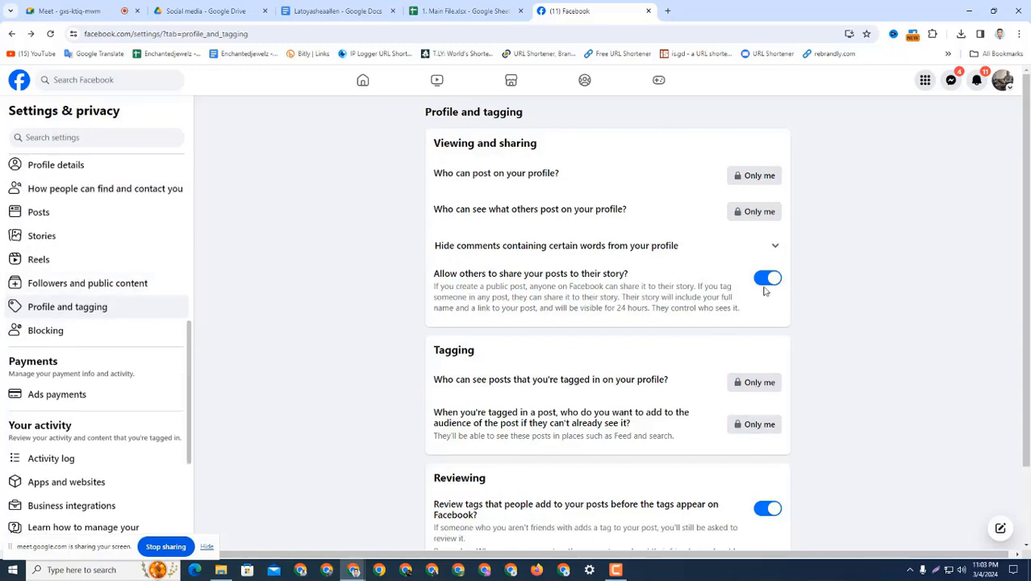